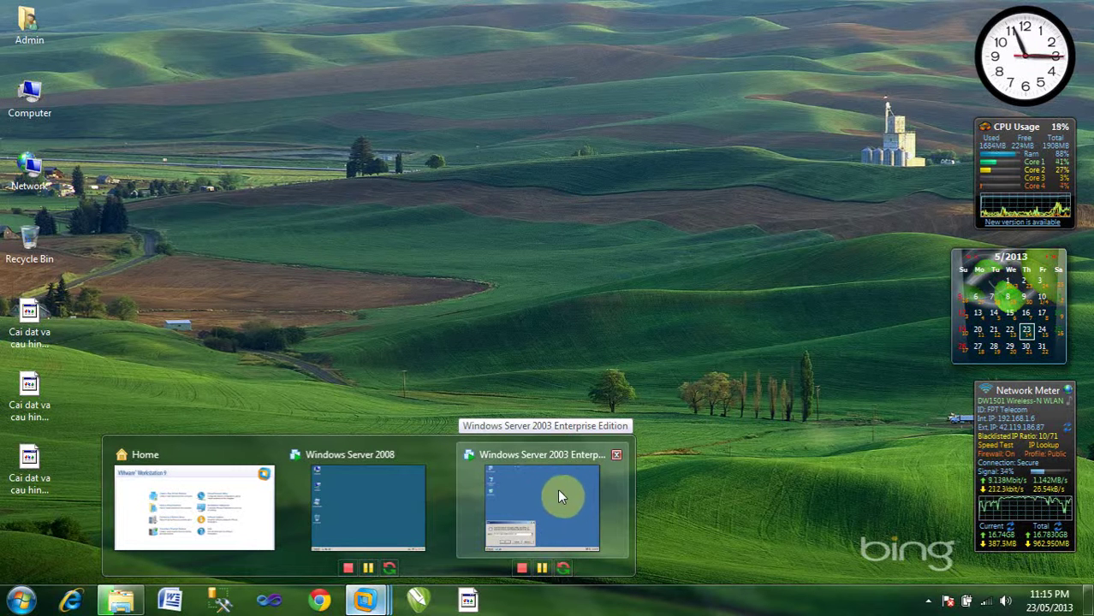
- Switch to the Windows Server 2008 virtual machine and show it full-screen
{"action": "left_click", "coordinate": [381, 489]}
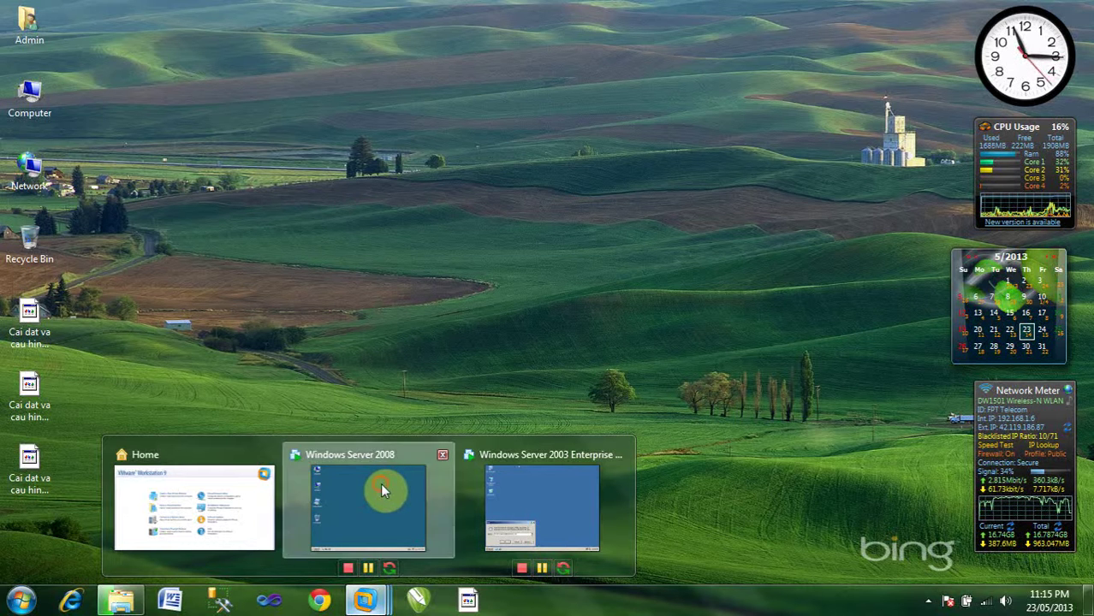
{"action": "left_click", "coordinate": [225, 54]}
- Run dcpromo from the guest's Start menu search
{"action": "left_click", "coordinate": [259, 540]}
{"action": "left_click", "coordinate": [307, 508]}
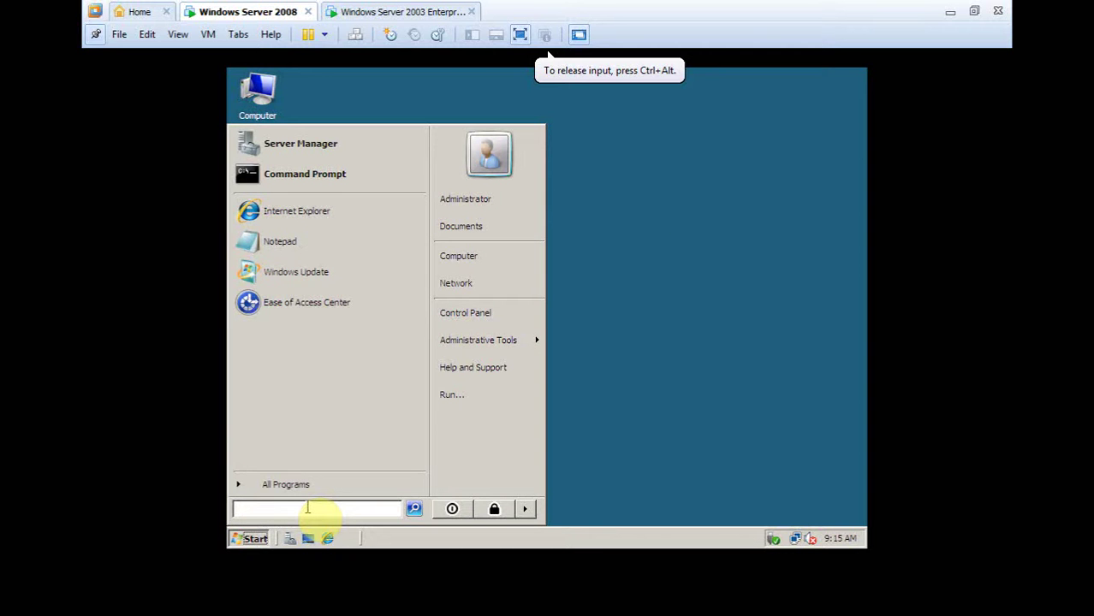
{"action": "type", "text": "dcp"}
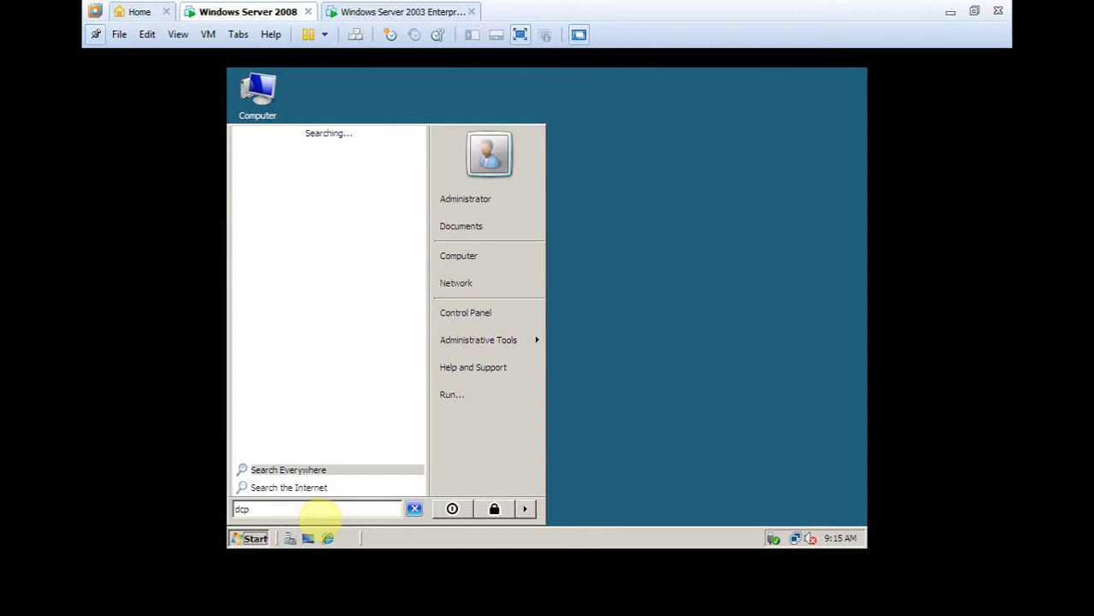
{"action": "type", "text": "romo"}
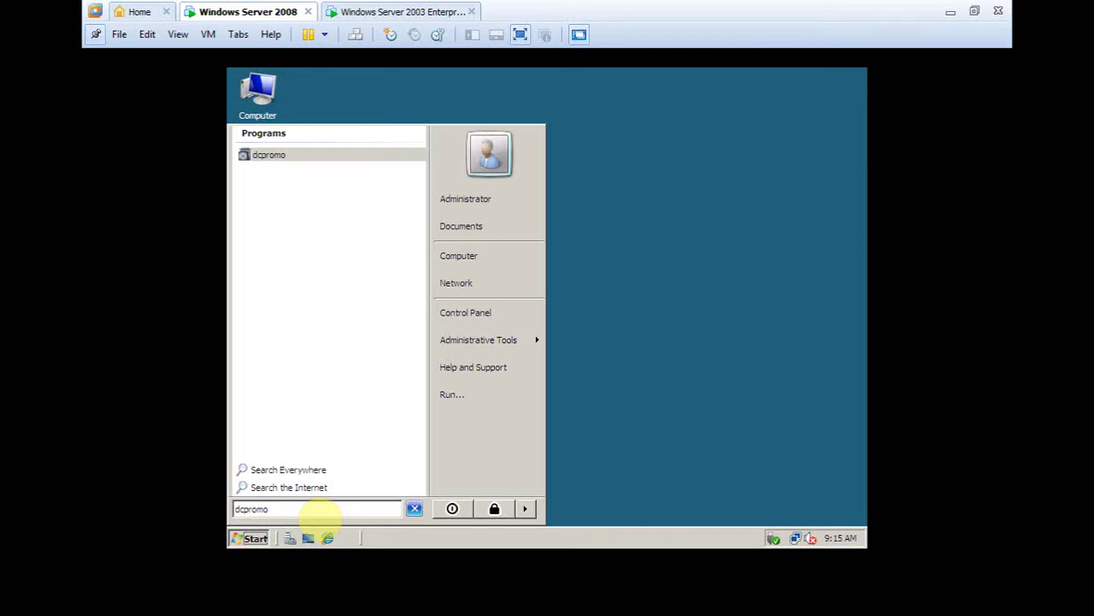
{"action": "key", "text": "Return"}
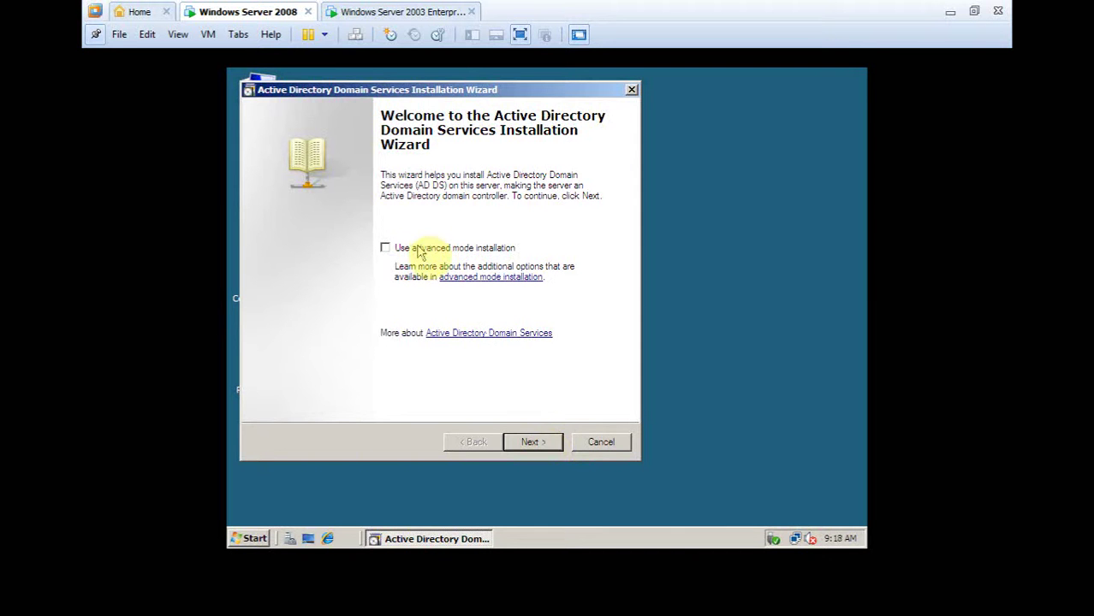
- Turn on advanced mode installation and choose to create a new domain in a new forest
{"action": "left_click", "coordinate": [529, 447]}
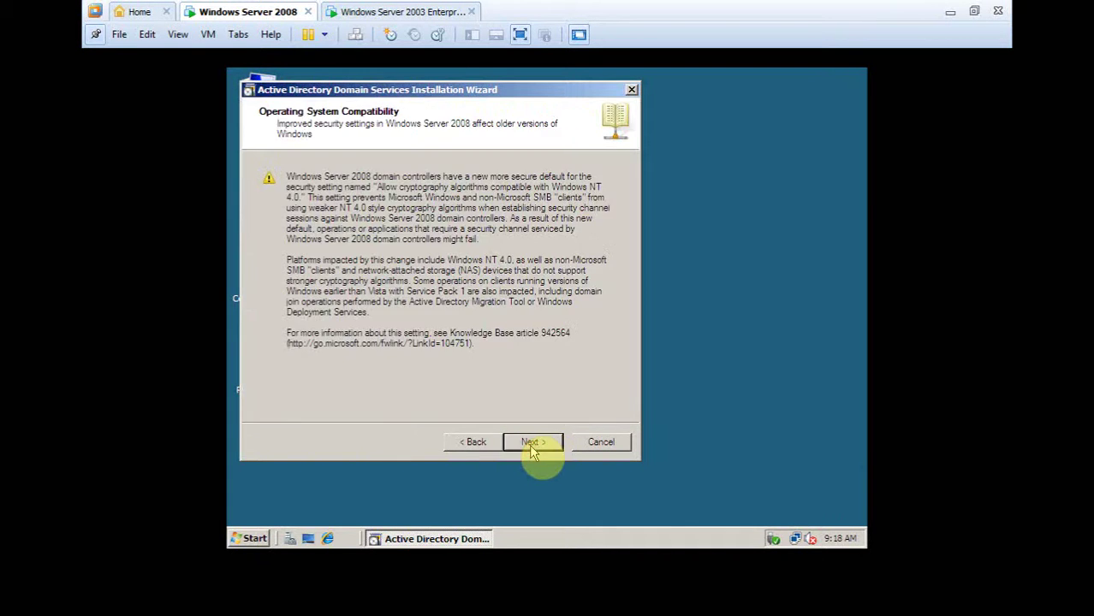
{"action": "left_click", "coordinate": [481, 448]}
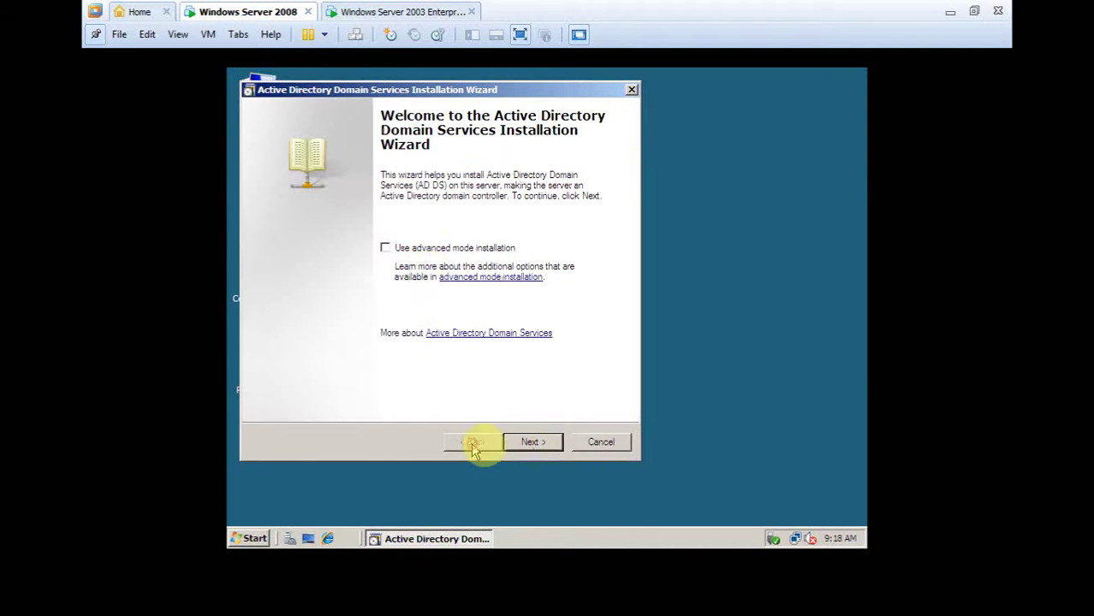
{"action": "left_click", "coordinate": [413, 251]}
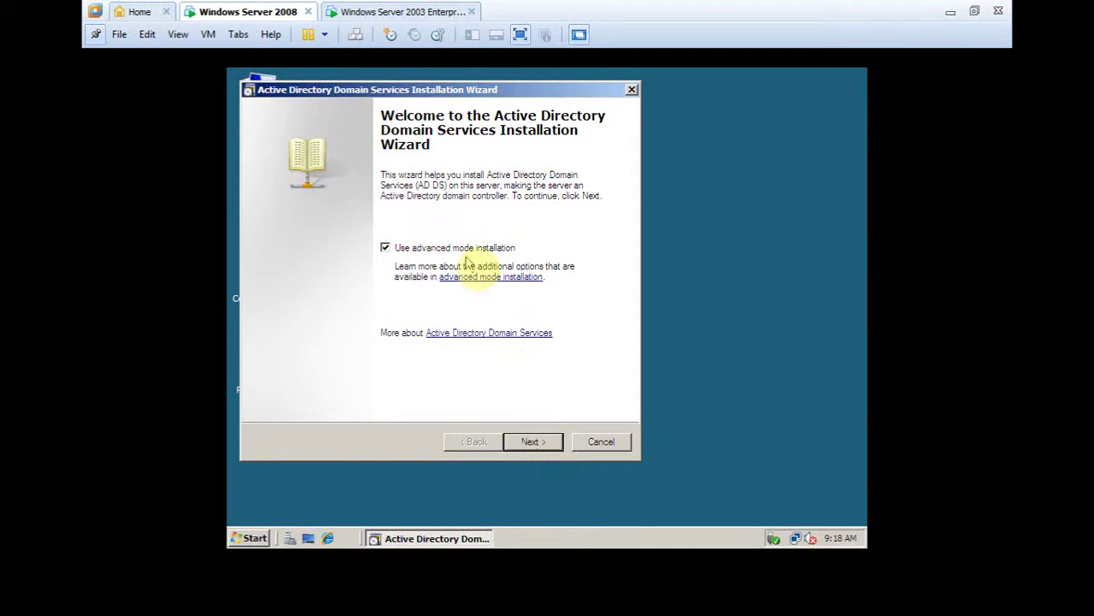
{"action": "left_click", "coordinate": [533, 442]}
{"action": "left_click", "coordinate": [533, 442]}
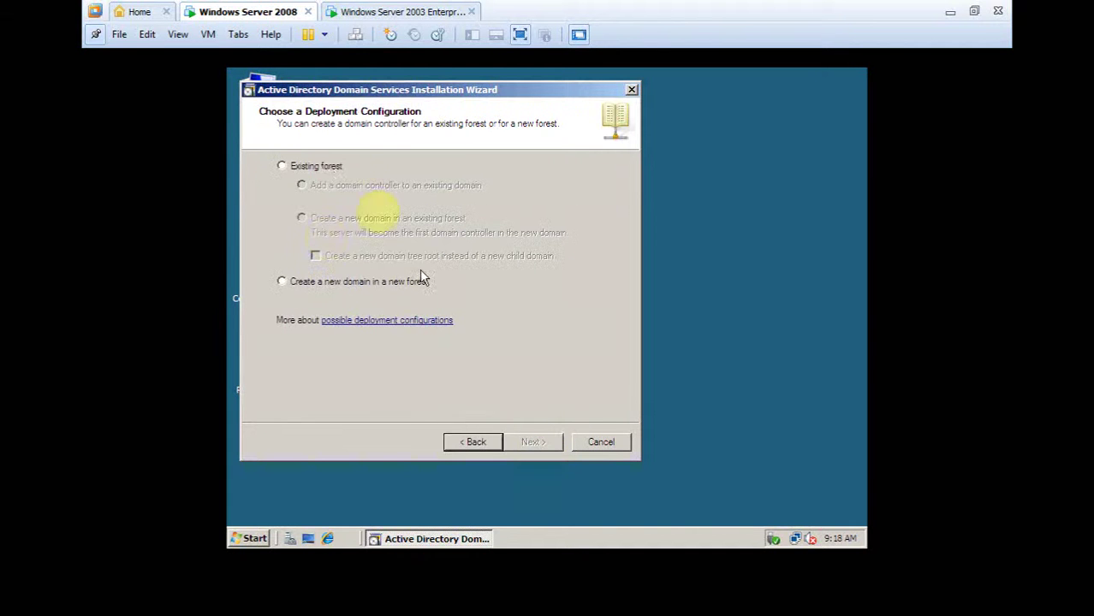
{"action": "left_click", "coordinate": [334, 282]}
{"action": "left_click", "coordinate": [532, 441]}
- Enter toan.com as the forest root domain name
{"action": "left_click", "coordinate": [354, 209]}
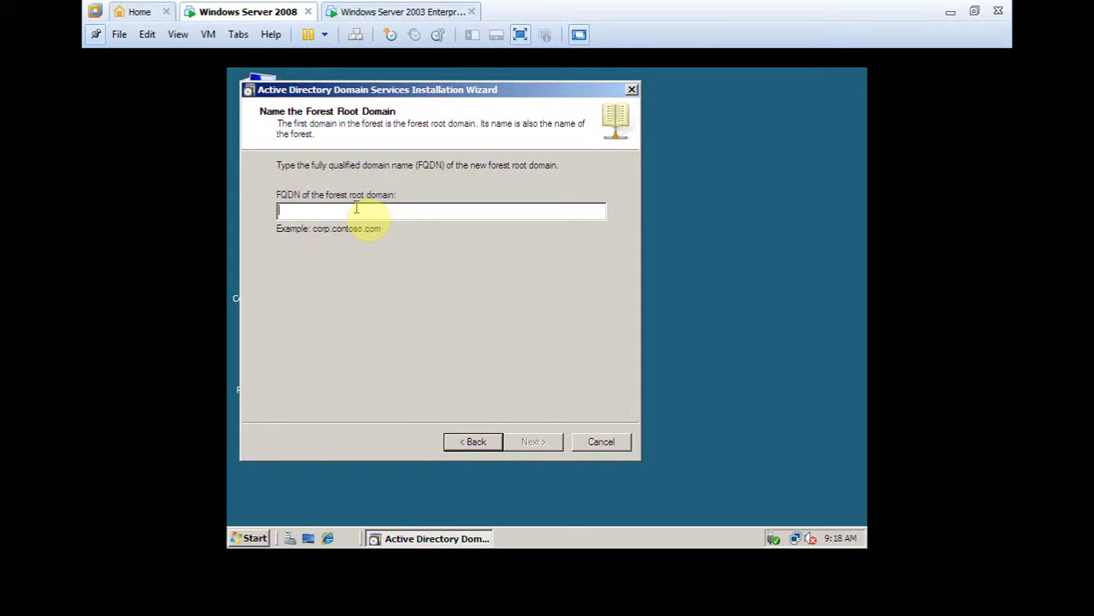
{"action": "type", "text": "c"}
{"action": "key", "text": "BackSpace"}
{"action": "key", "text": "BackSpace"}
{"action": "type", "text": "te"}
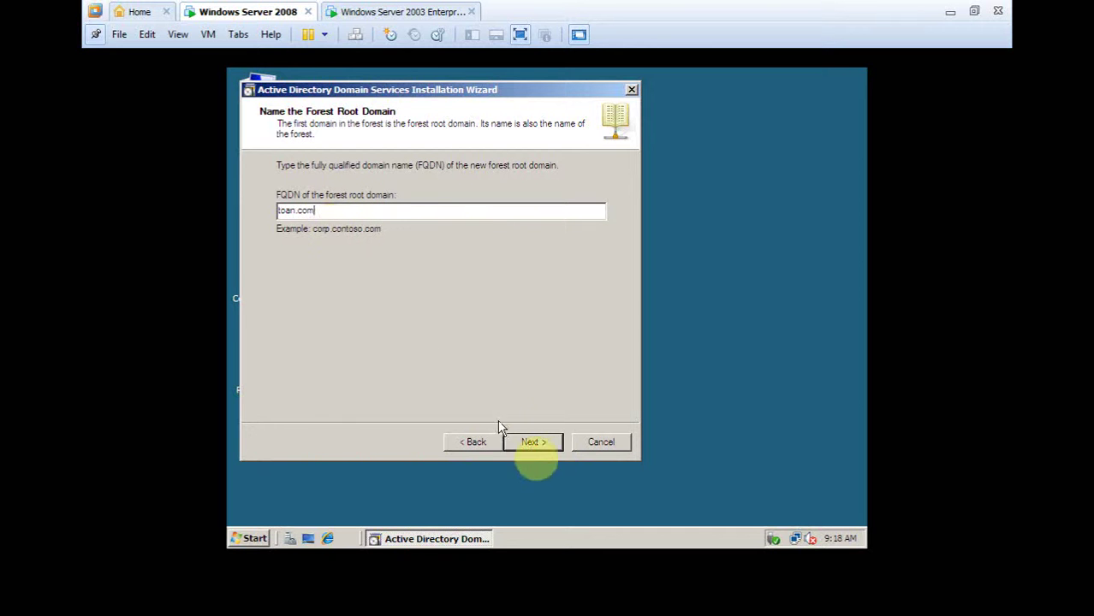
- Accept the domain name and NetBIOS name TOAN, and set the forest functional level to Windows Server 2008
{"action": "left_click", "coordinate": [535, 441]}
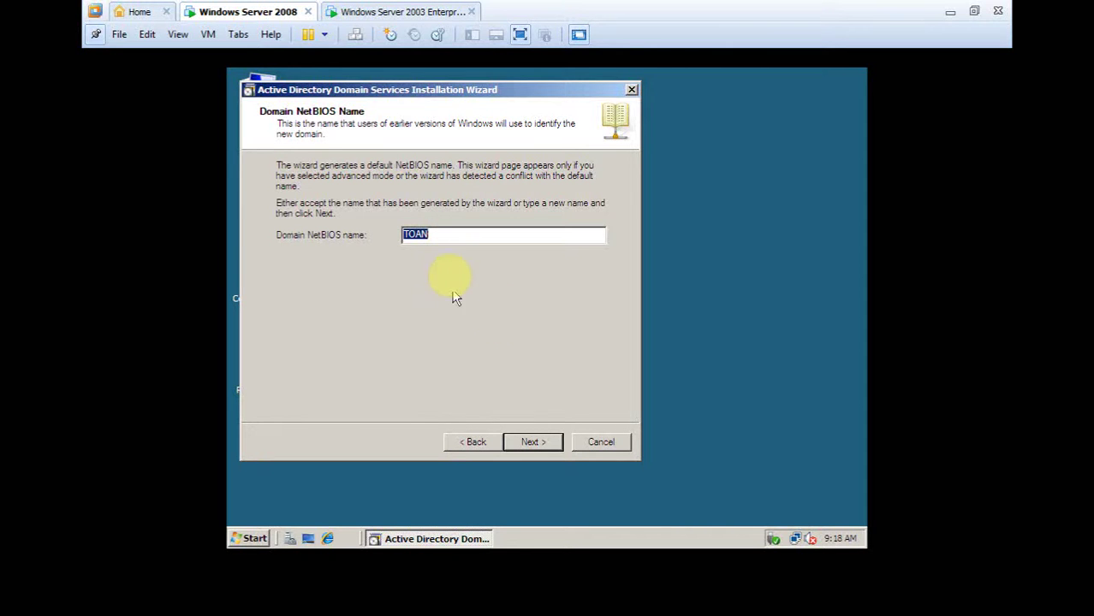
{"action": "left_click", "coordinate": [534, 443]}
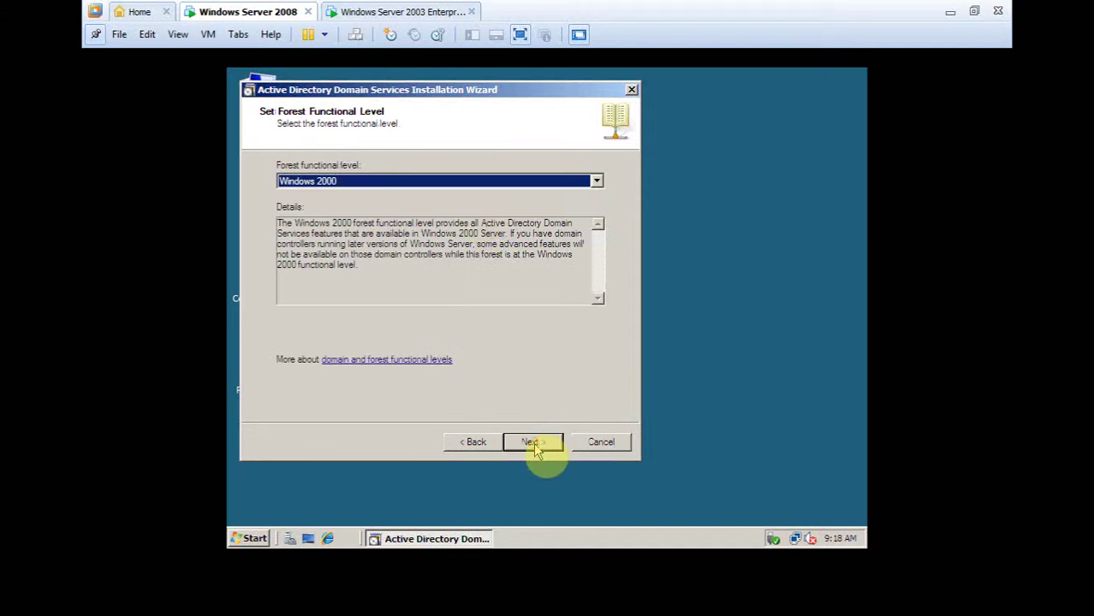
{"action": "left_click", "coordinate": [472, 183]}
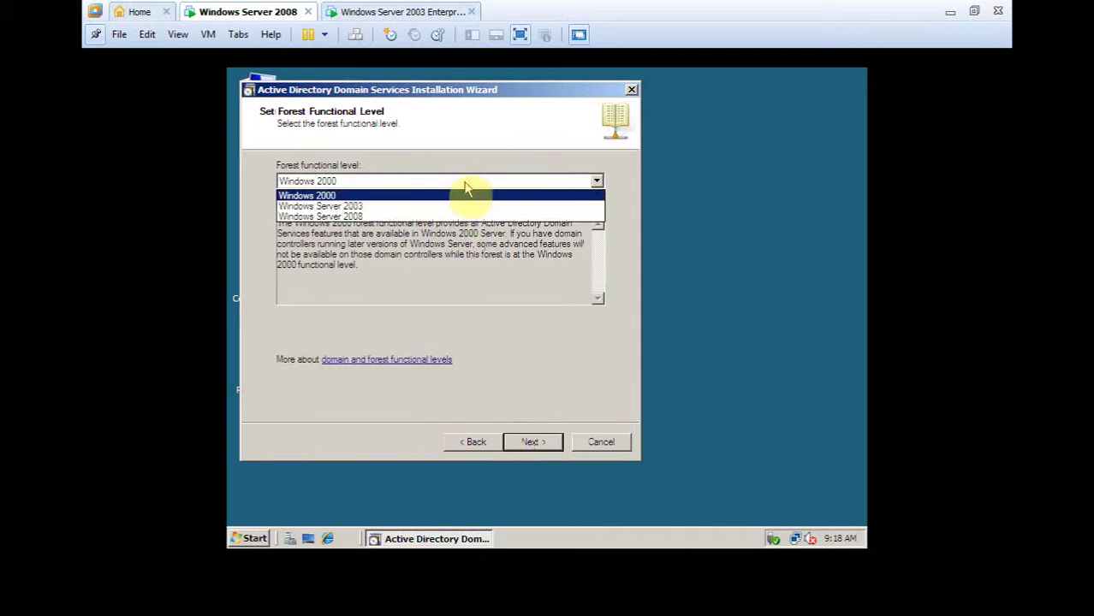
{"action": "left_click", "coordinate": [417, 216]}
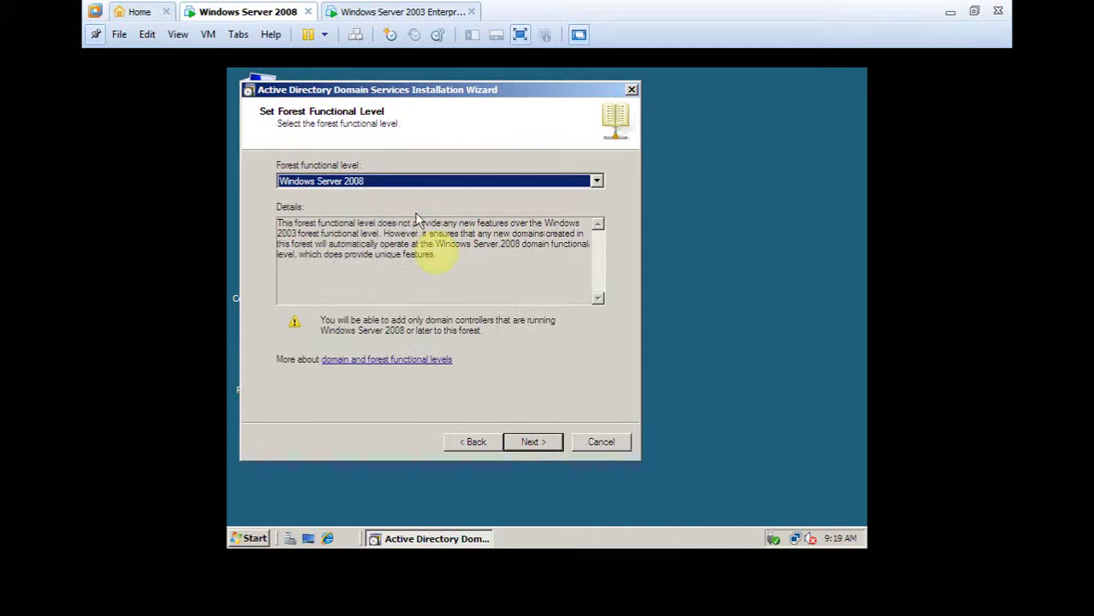
{"action": "left_click", "coordinate": [537, 443]}
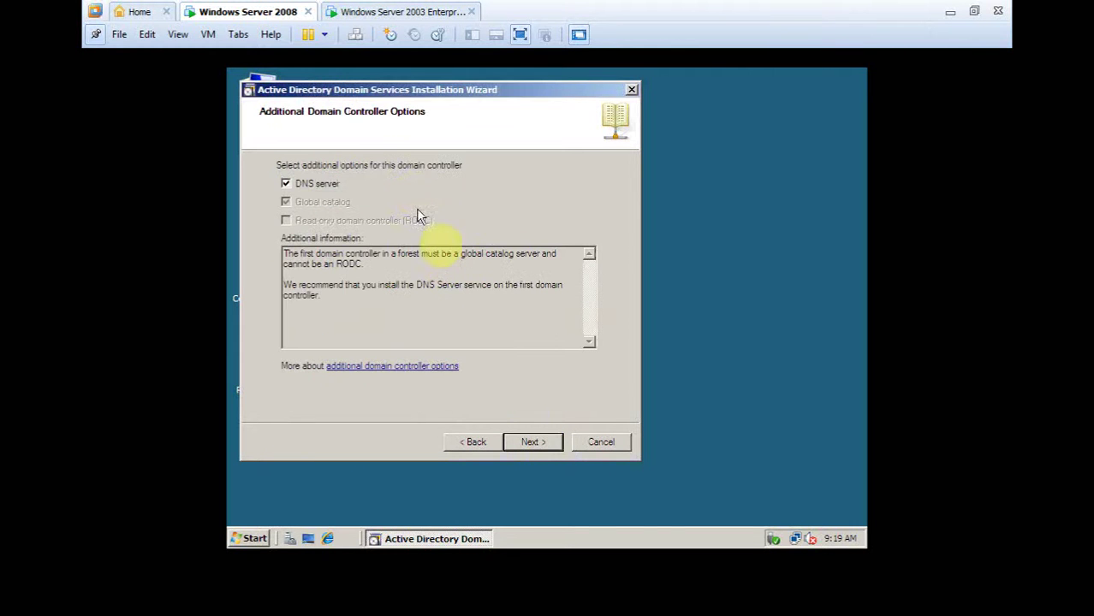
- Keep the DNS server option, accept the delegation warning, and keep the default database locations
{"action": "left_click", "coordinate": [530, 444]}
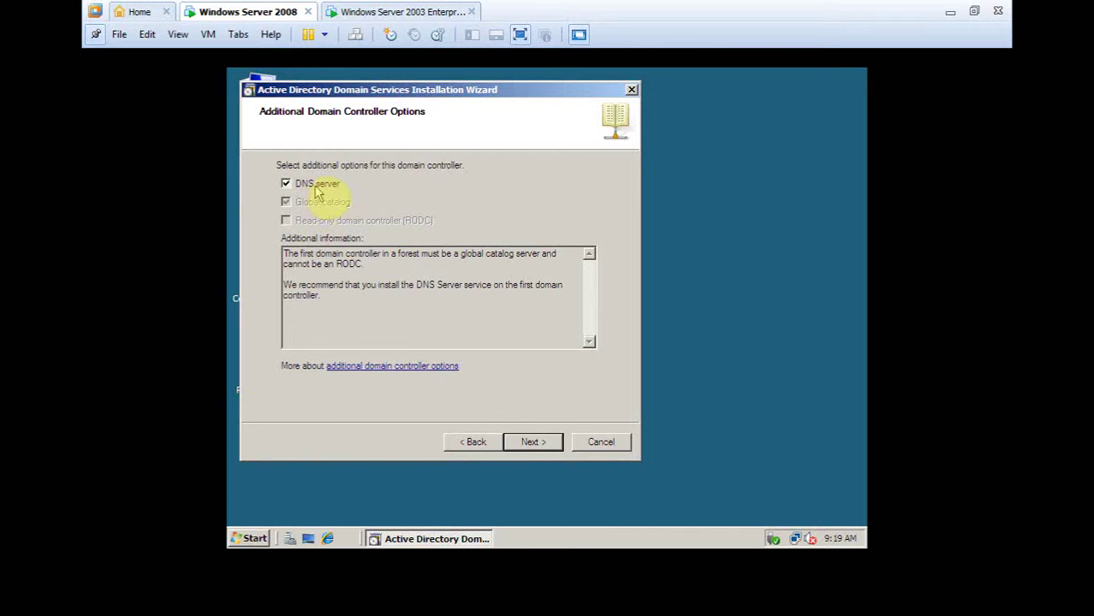
{"action": "left_click", "coordinate": [545, 446]}
{"action": "left_click", "coordinate": [608, 389]}
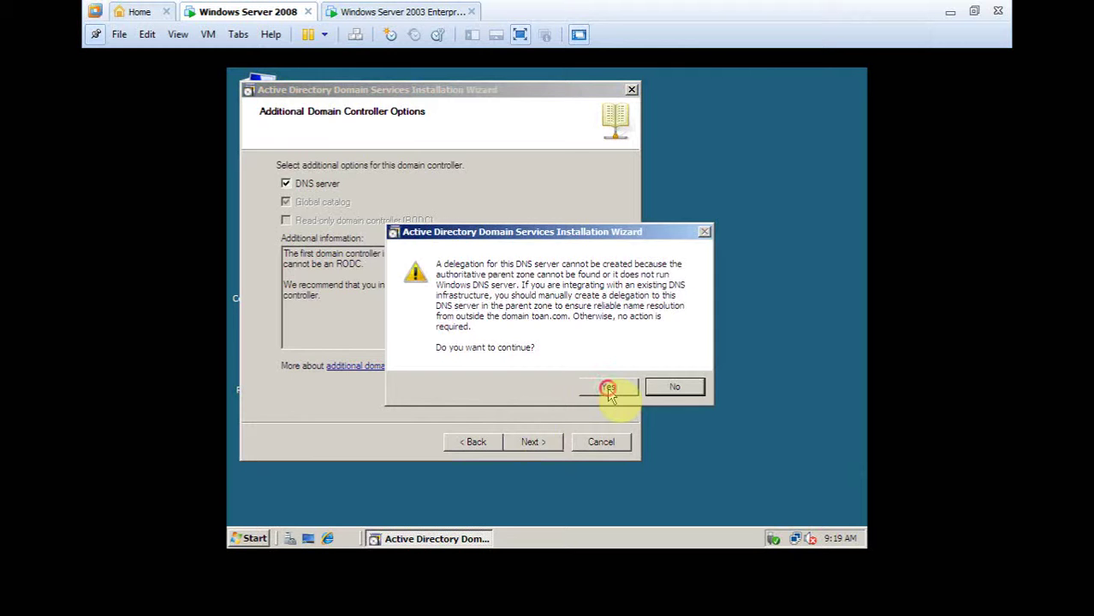
{"action": "left_click", "coordinate": [539, 445]}
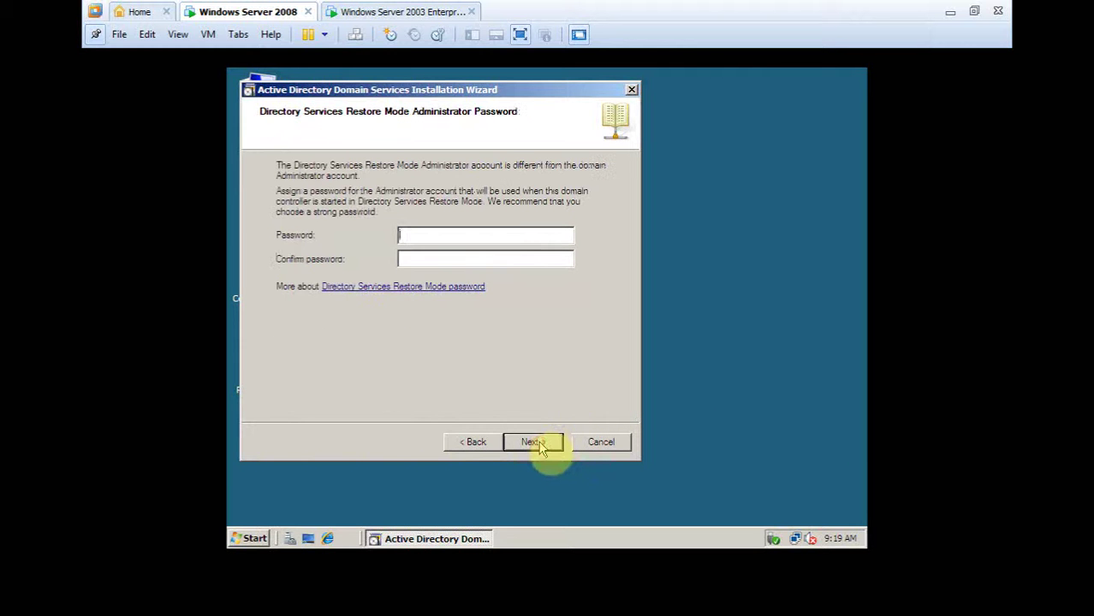
- Enter and confirm the Restore Mode administrator password, then view the summary
{"action": "left_click", "coordinate": [456, 239]}
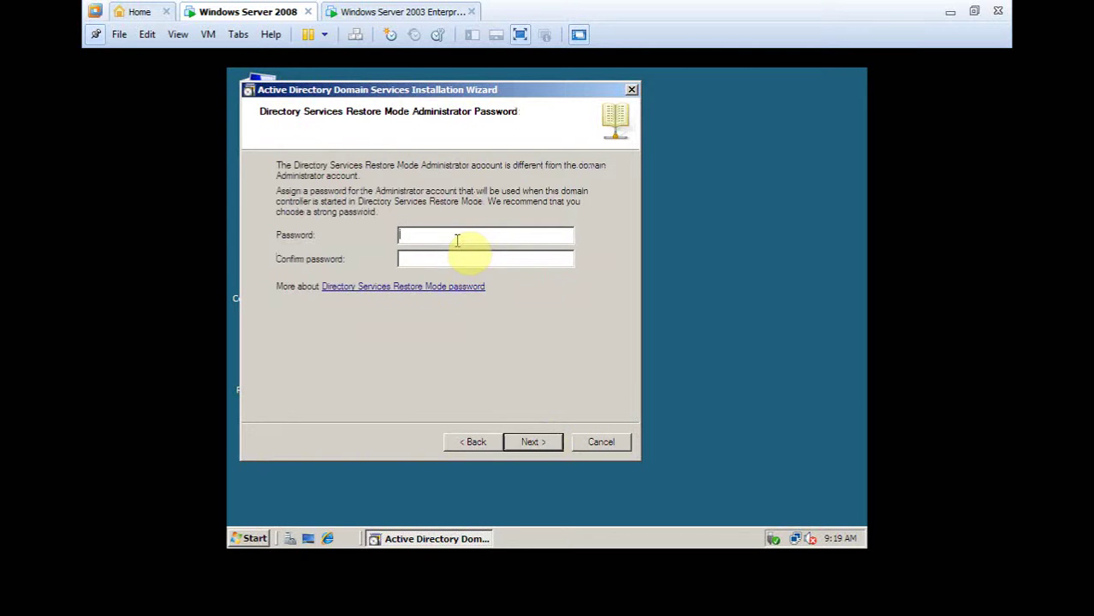
{"action": "type", "text": "Passwor"}
{"action": "left_click", "coordinate": [438, 257]}
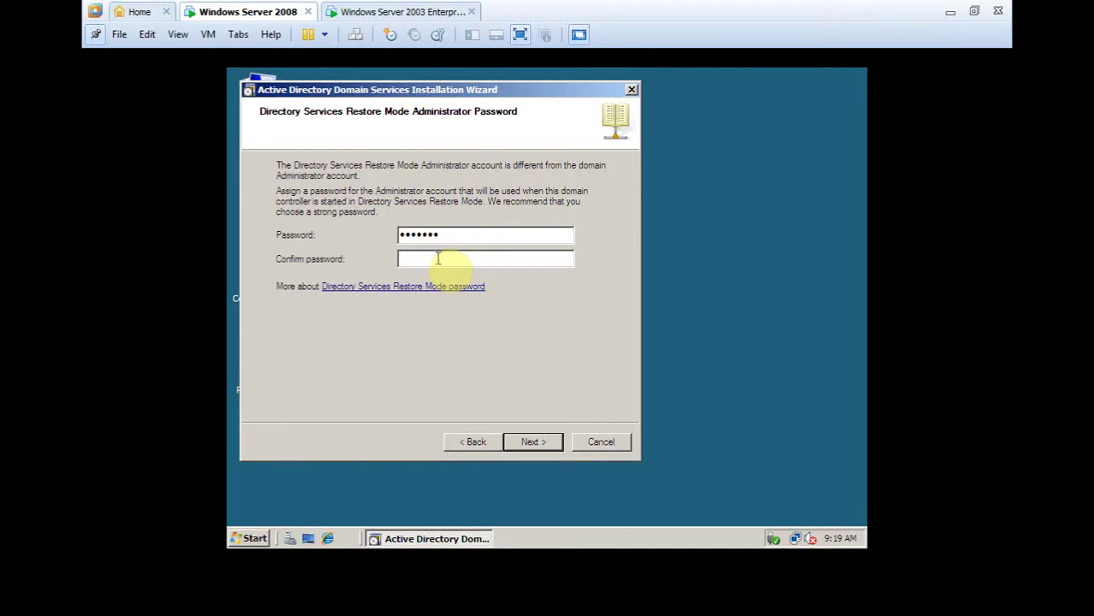
{"action": "type", "text": "passwor"}
{"action": "left_click", "coordinate": [531, 442]}
- Start the AD DS configuration for toan.com from the Summary page
{"action": "left_click", "coordinate": [530, 442]}
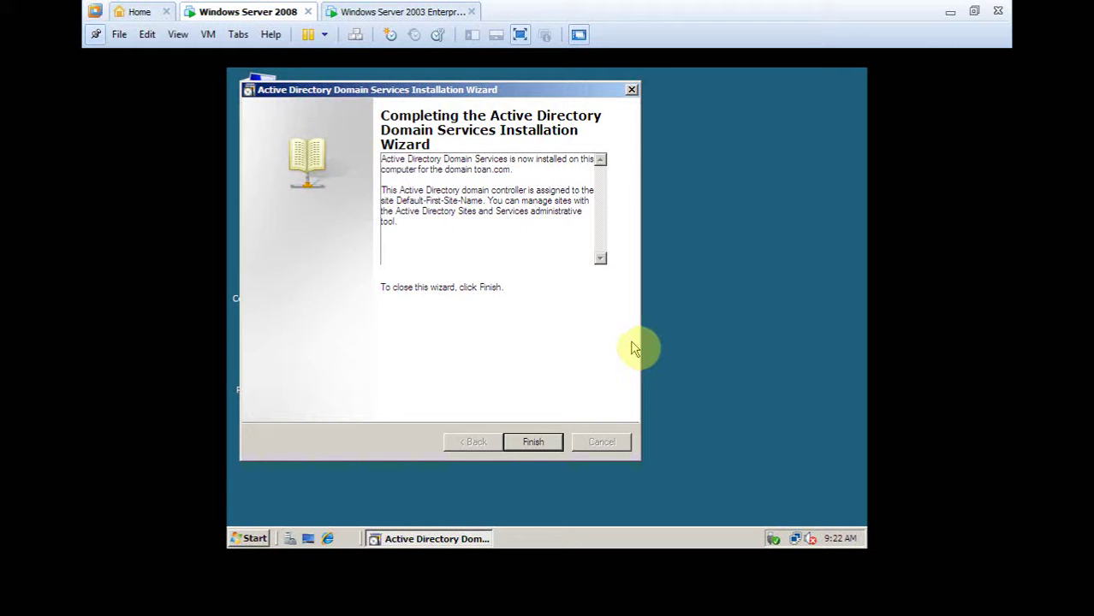
- Close the completed Active Directory installation wizard
{"action": "left_click_drag", "start_coordinate": [487, 92], "coordinate": [556, 109]}
{"action": "left_click", "coordinate": [600, 457]}
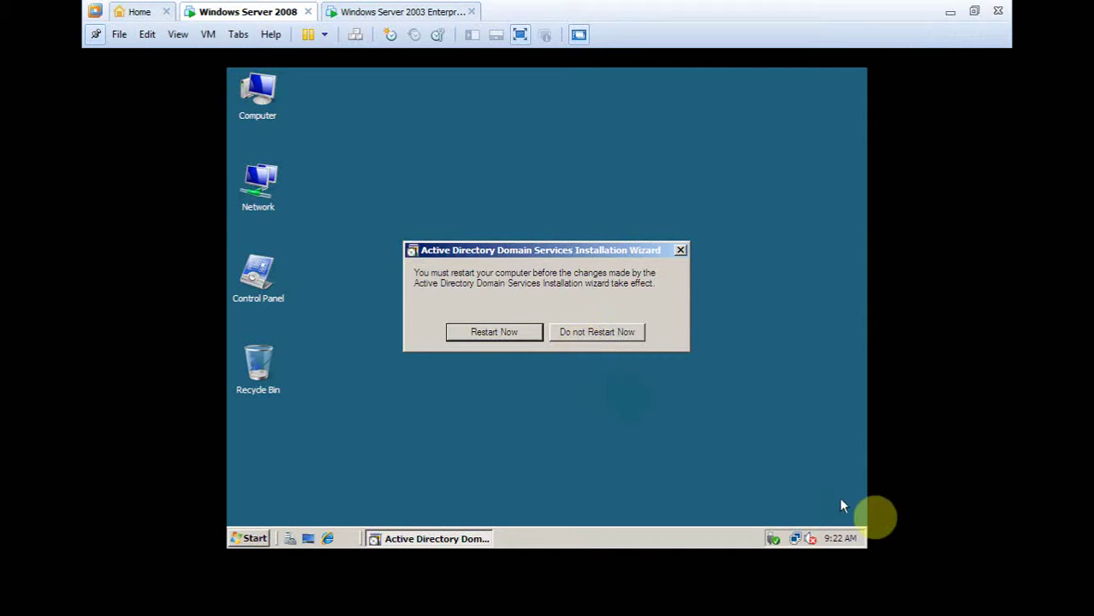
{"action": "left_click", "coordinate": [527, 107]}
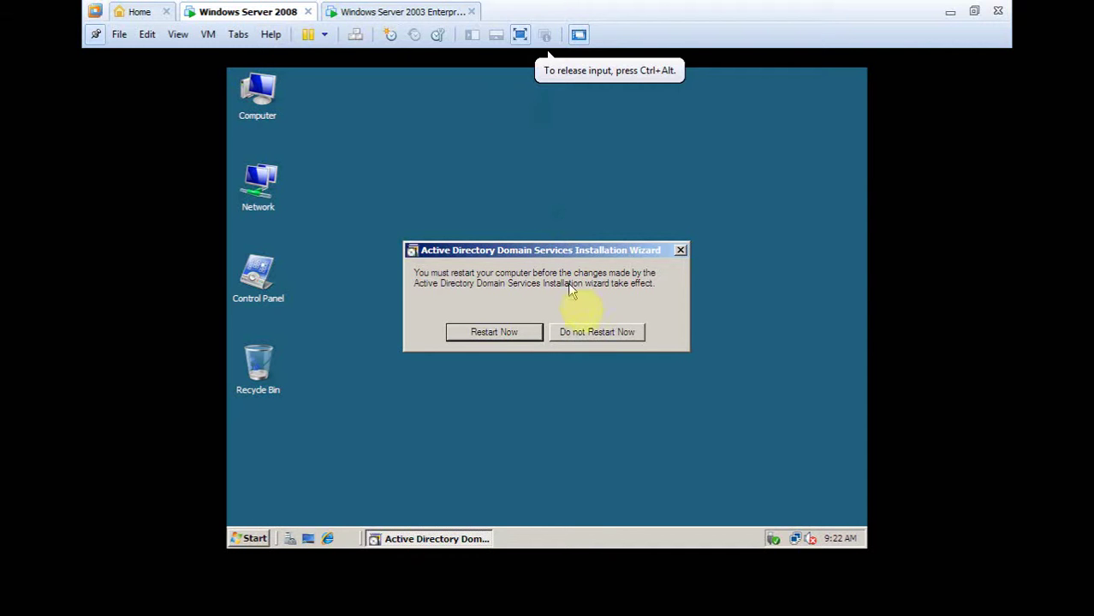
- Exit full-screen view of the virtual machine
{"action": "left_click", "coordinate": [521, 35]}
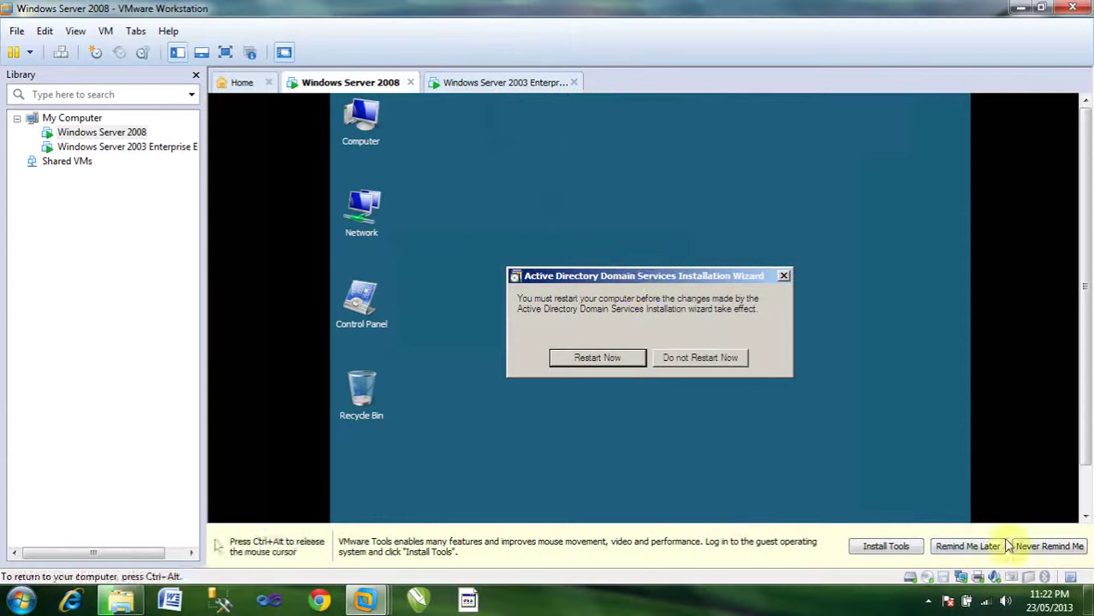
{"action": "left_click", "coordinate": [927, 600]}
{"action": "right_click", "coordinate": [950, 516]}
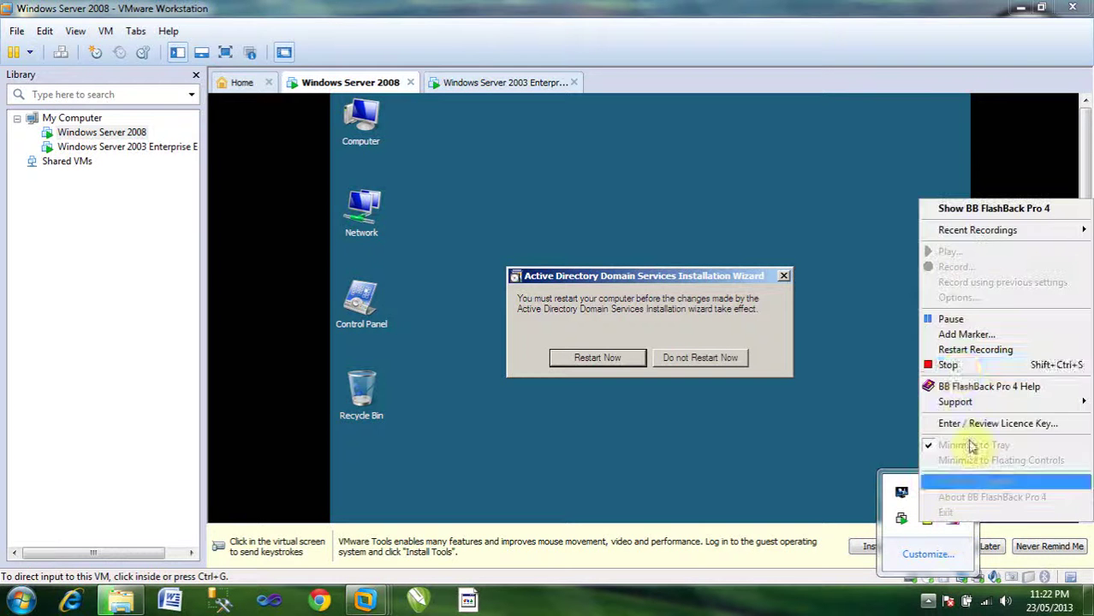